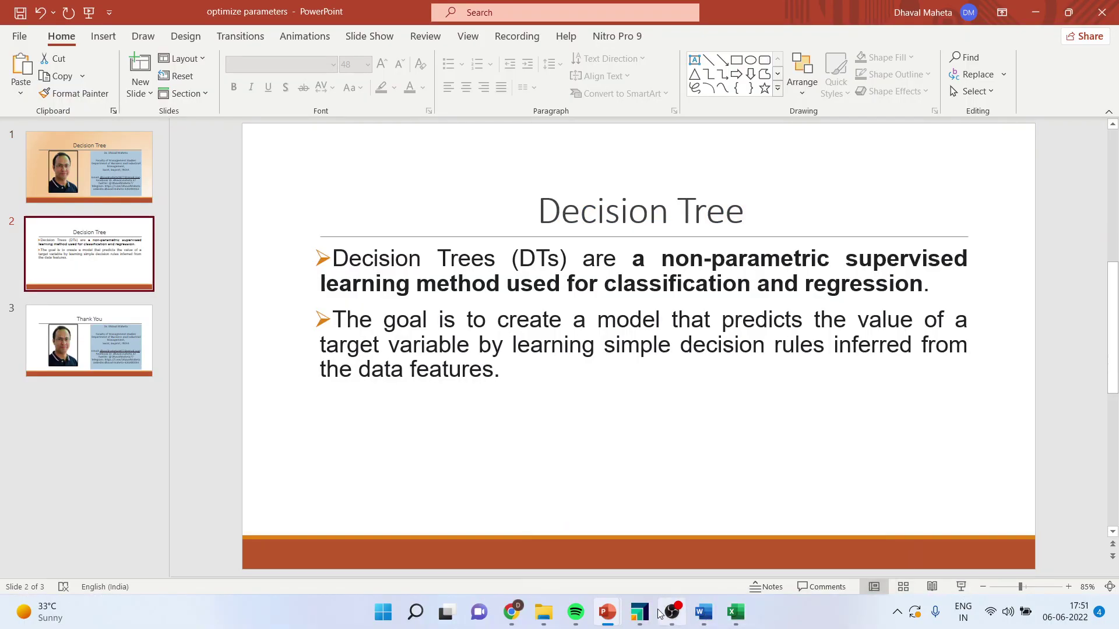
# Retrieve fruits-and-vegetables-train into a new process, wire it to the result port, and run it.
pyautogui.click(639, 612)
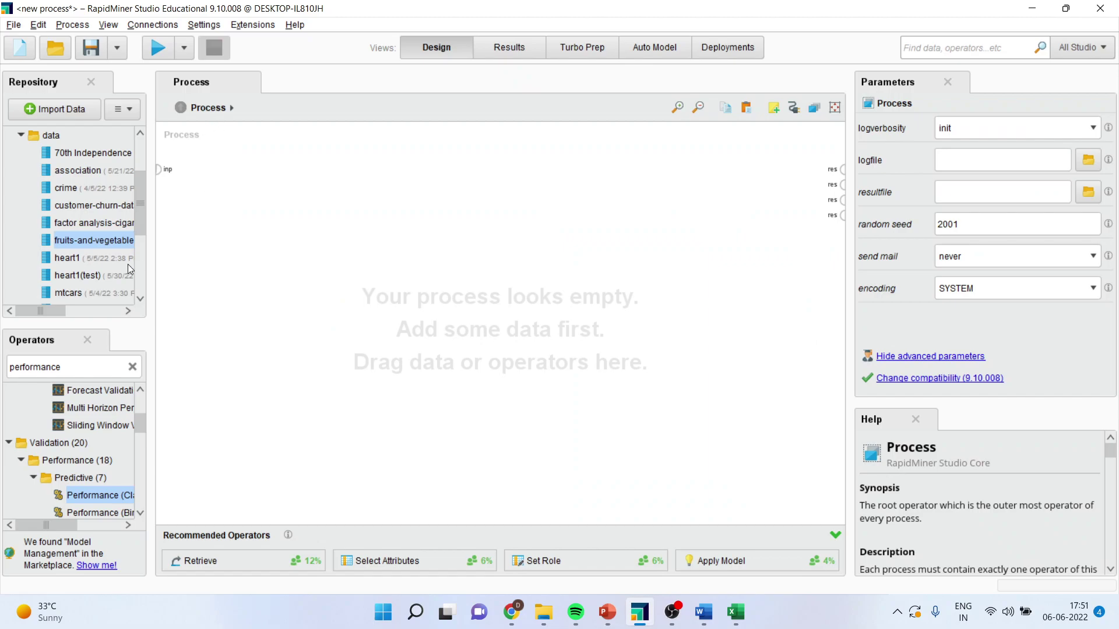
pyautogui.moveTo(97, 246); pyautogui.dragTo(176, 233)
pyautogui.moveTo(209, 179); pyautogui.dragTo(215, 178)
pyautogui.click(257, 170)
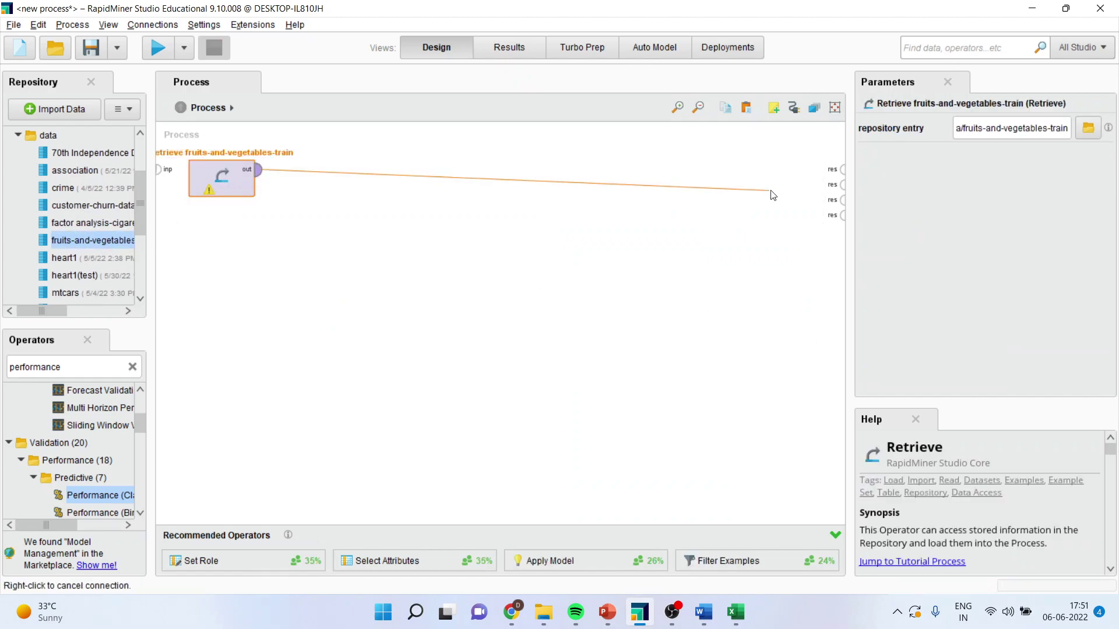
pyautogui.click(842, 170)
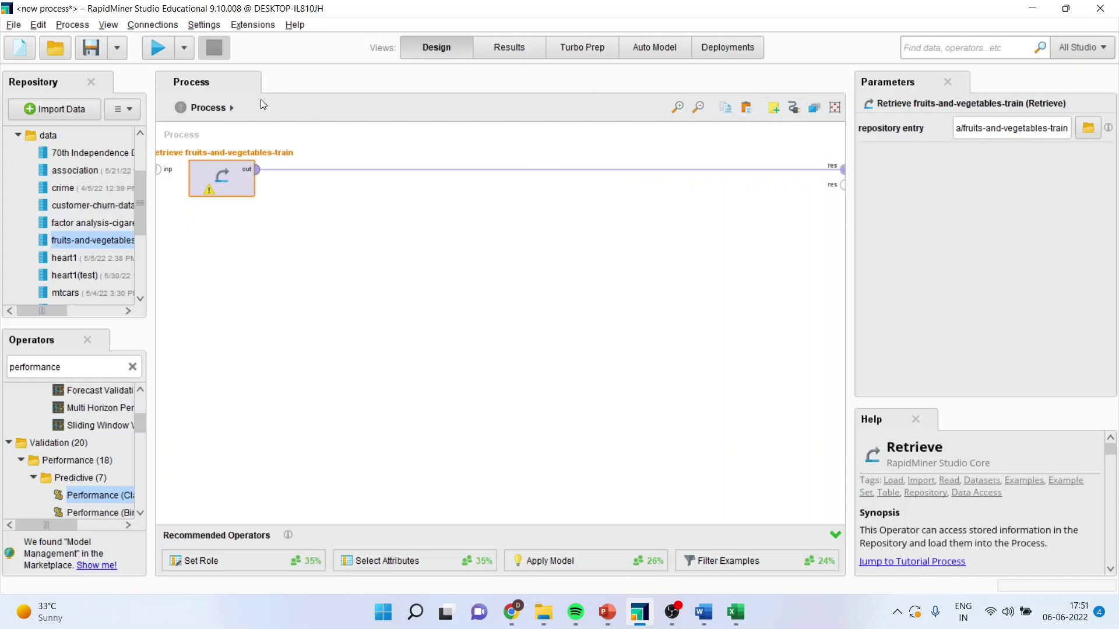
pyautogui.click(152, 50)
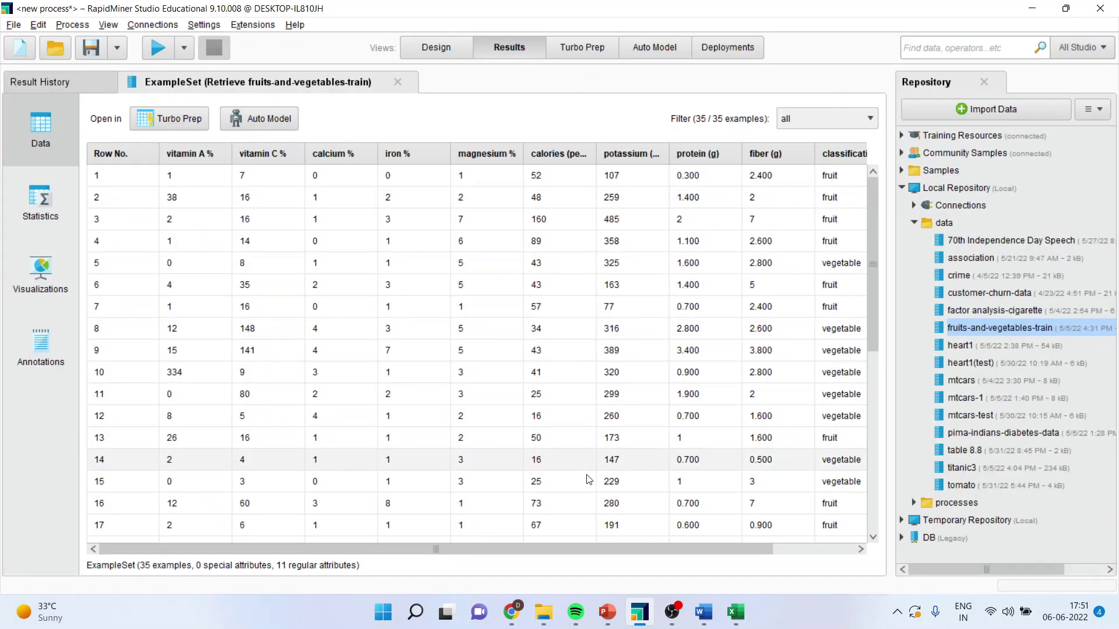
pyautogui.moveTo(618, 548); pyautogui.dragTo(807, 535)
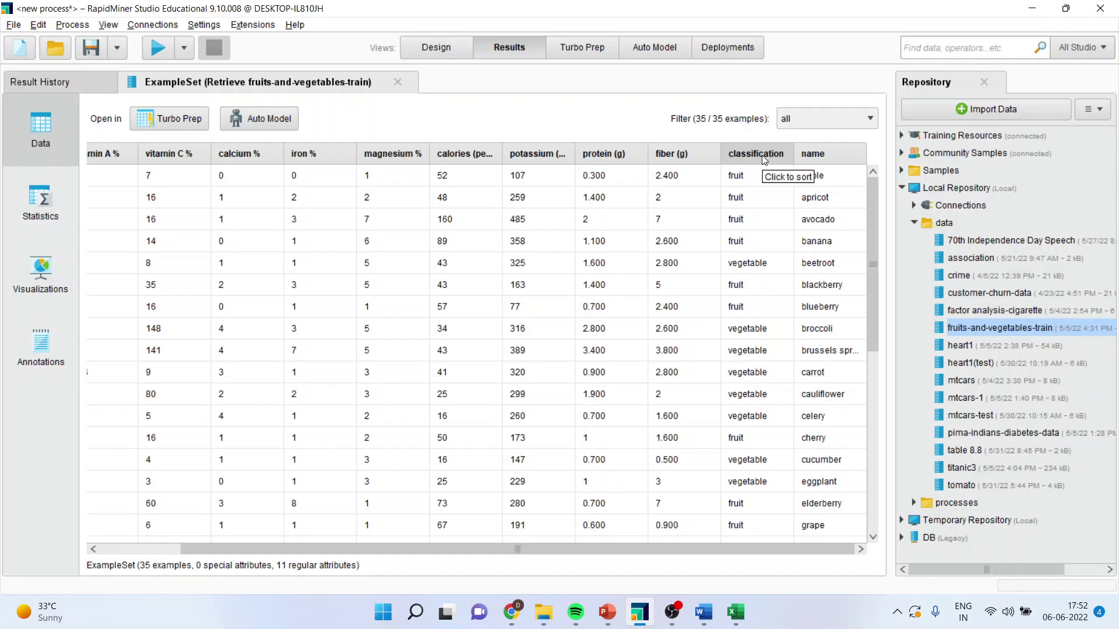
pyautogui.moveTo(443, 549); pyautogui.dragTo(296, 548)
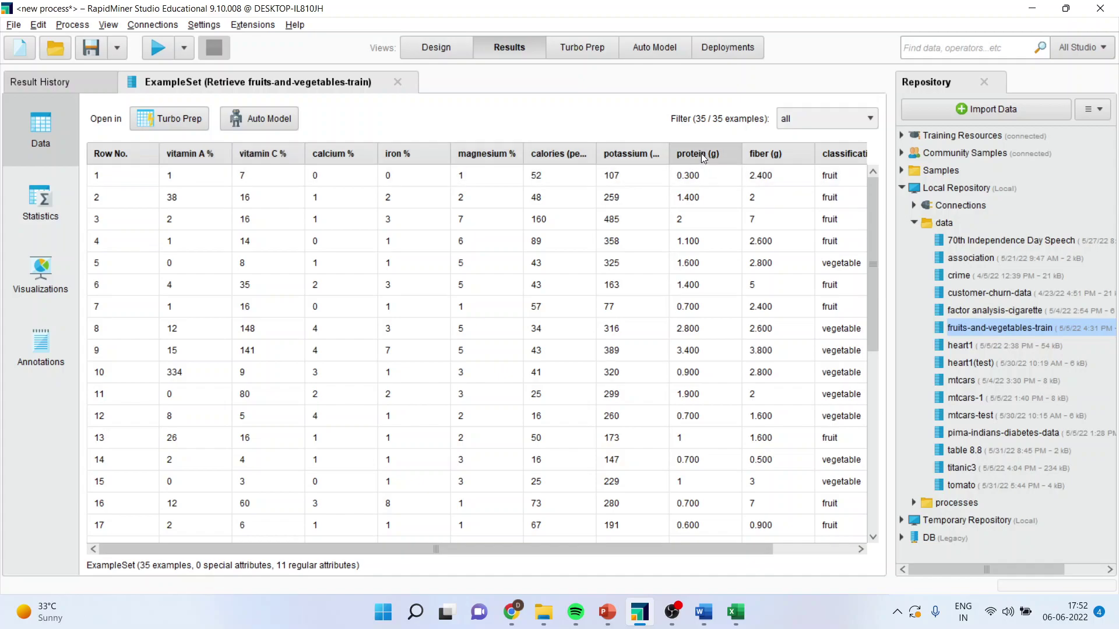
pyautogui.moveTo(649, 549); pyautogui.dragTo(782, 534)
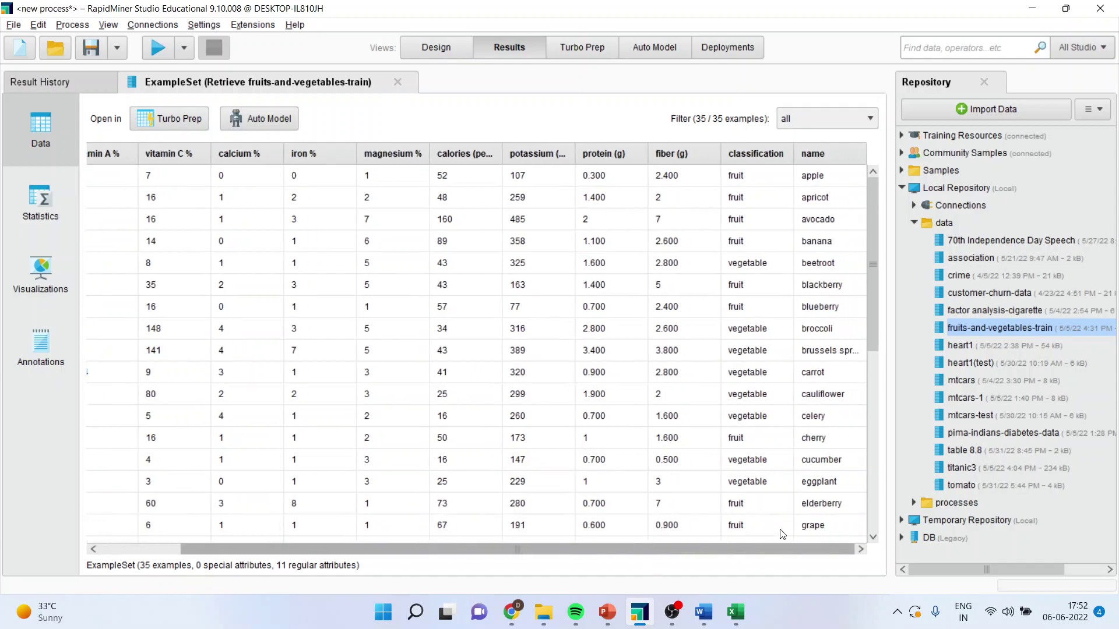
# Search for Select Attributes and place it after the Retrieve operator.
pyautogui.click(423, 51)
pyautogui.click(86, 367)
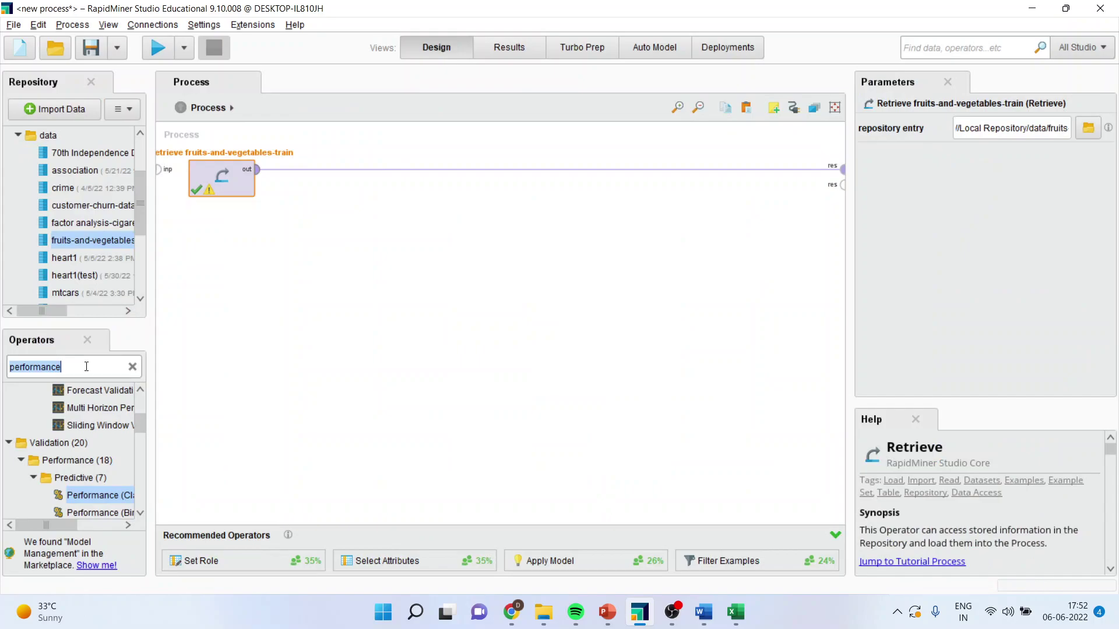
pyautogui.write('select')
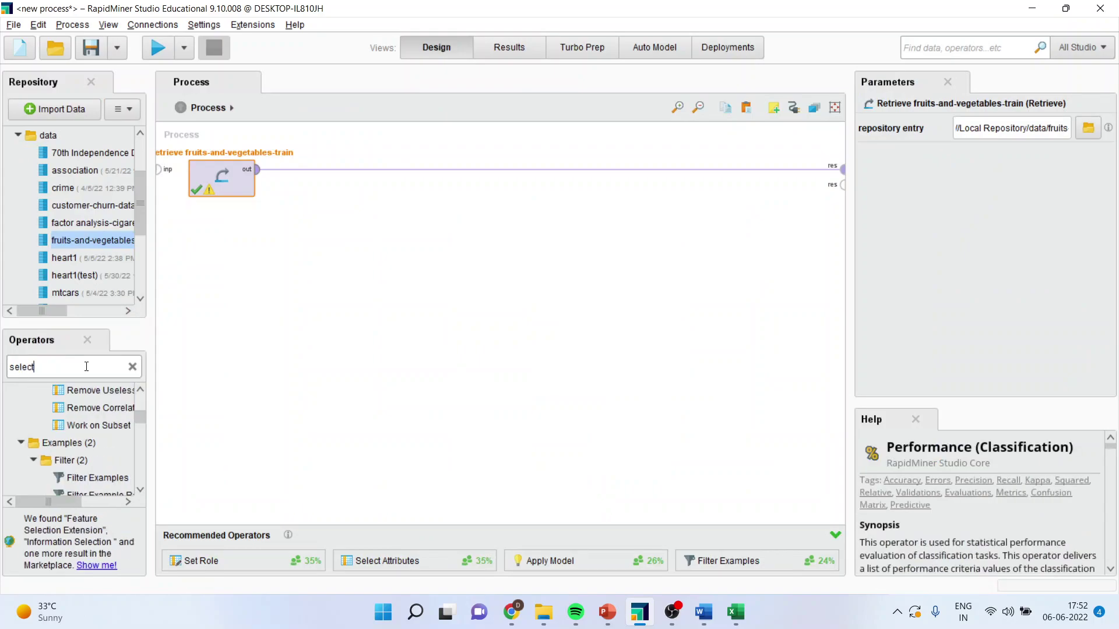
pyautogui.write(' attributes')
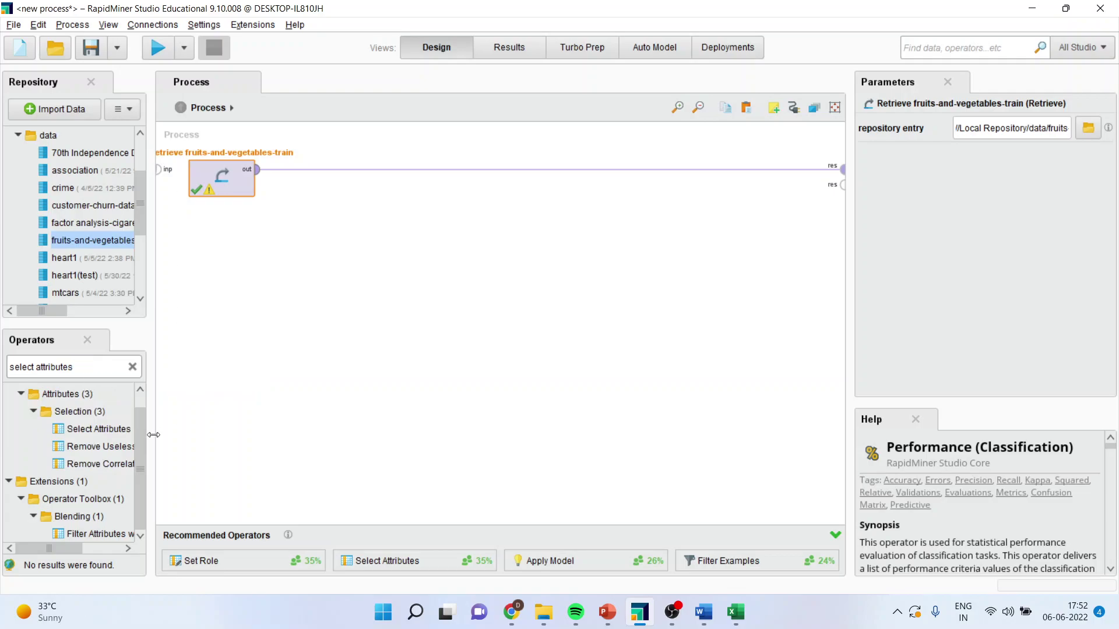
pyautogui.moveTo(99, 429); pyautogui.dragTo(324, 173)
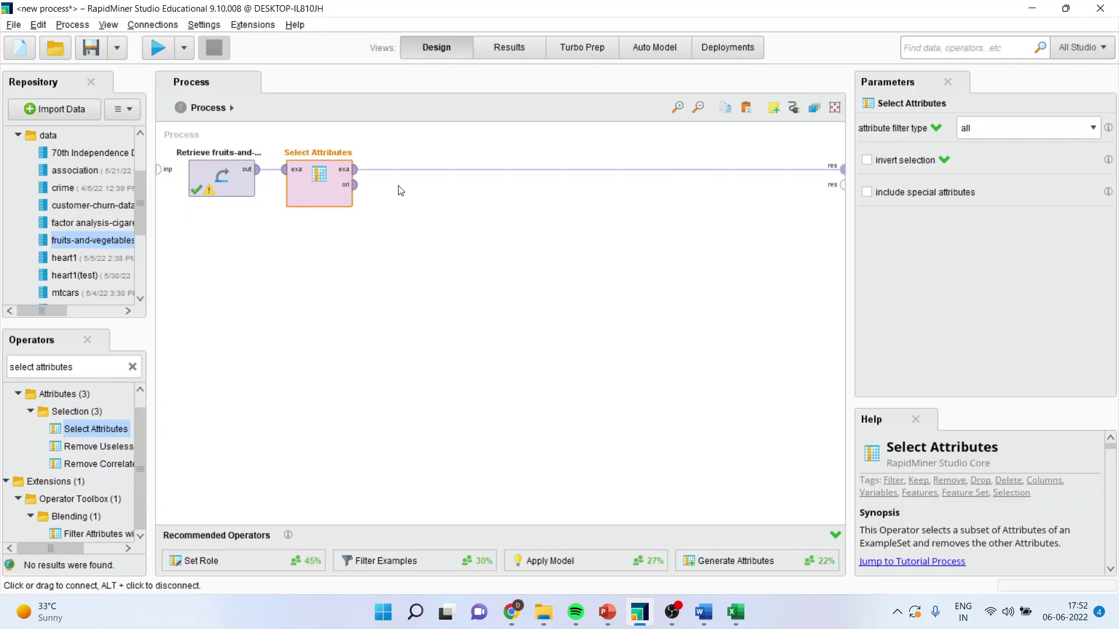
# Set the filter type to subset, keeping every attribute except name.
pyautogui.click(1093, 130)
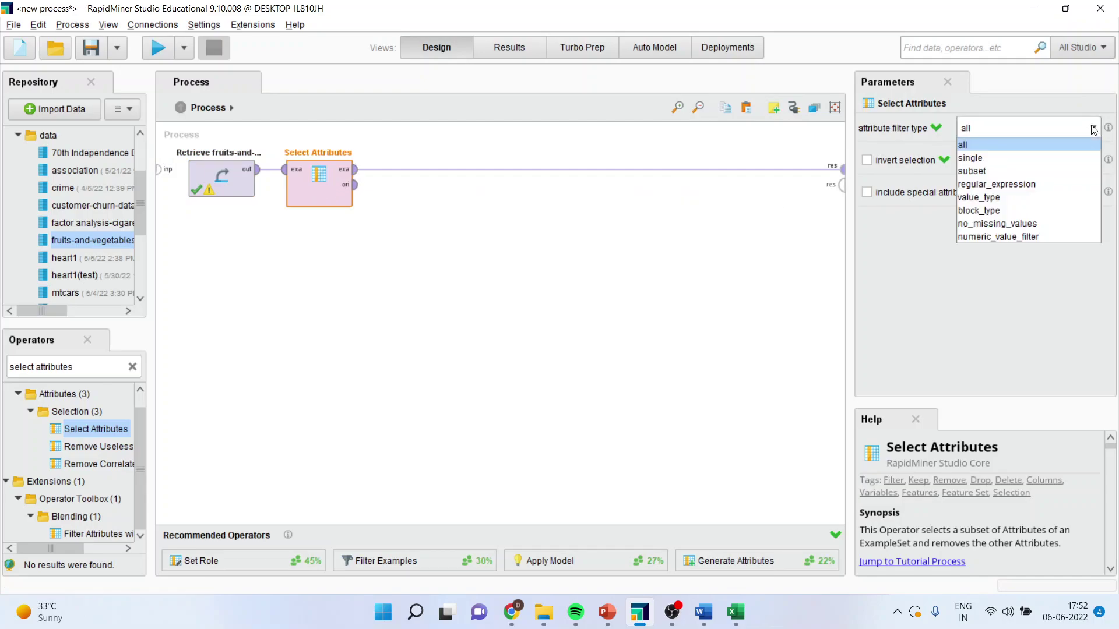
pyautogui.click(1039, 174)
pyautogui.click(1037, 166)
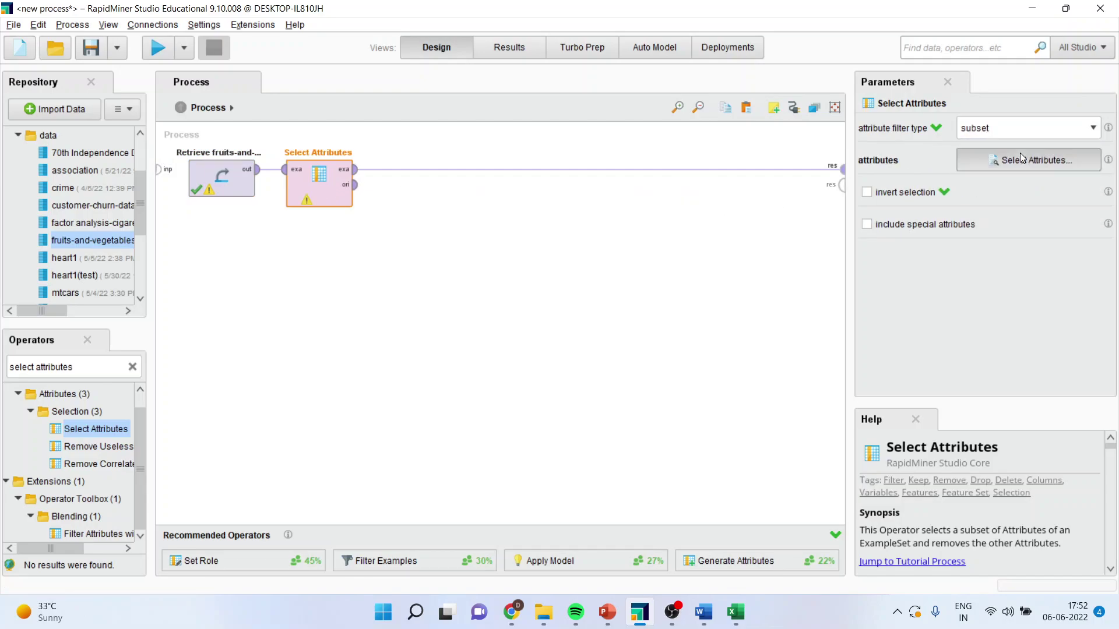
pyautogui.click(369, 344)
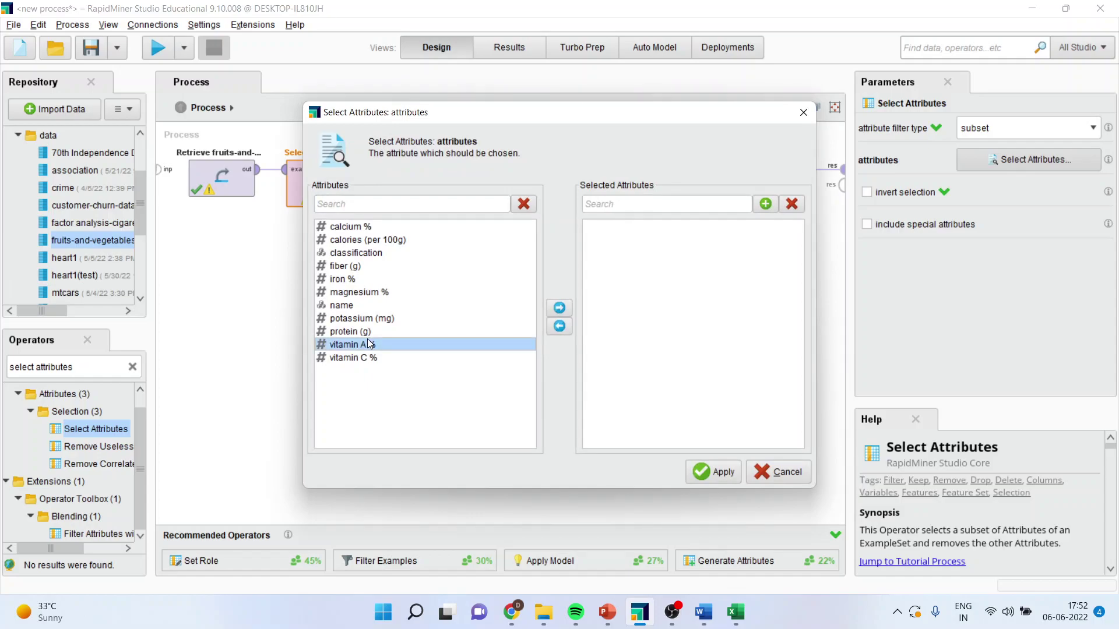
pyautogui.hotkey('ctrl', 'a')
pyautogui.click(560, 310)
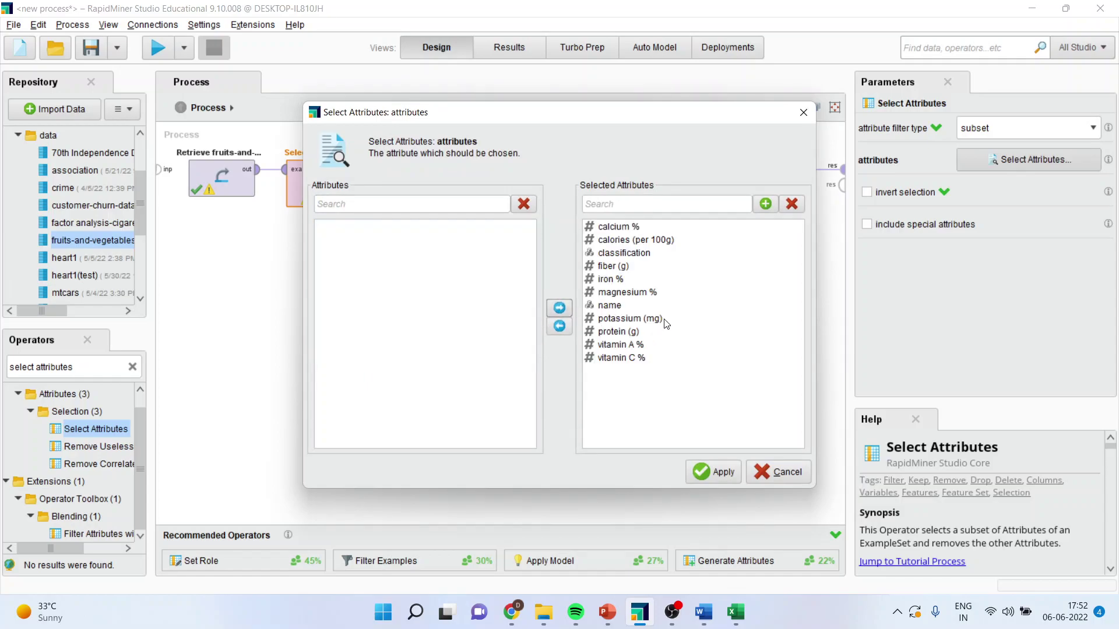
pyautogui.click(619, 307)
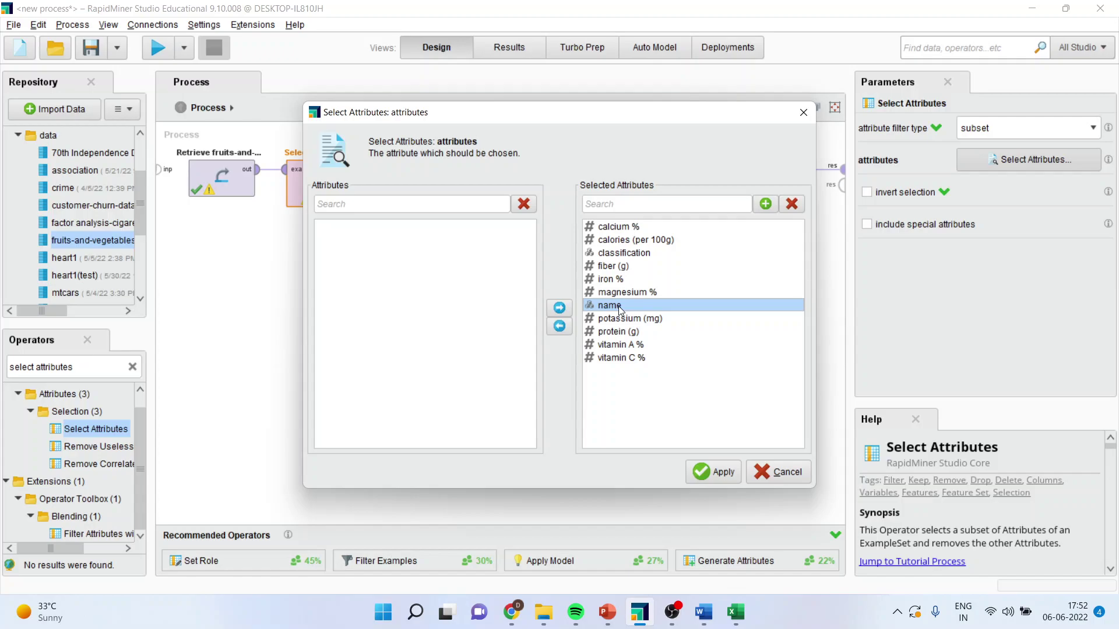
pyautogui.click(560, 326)
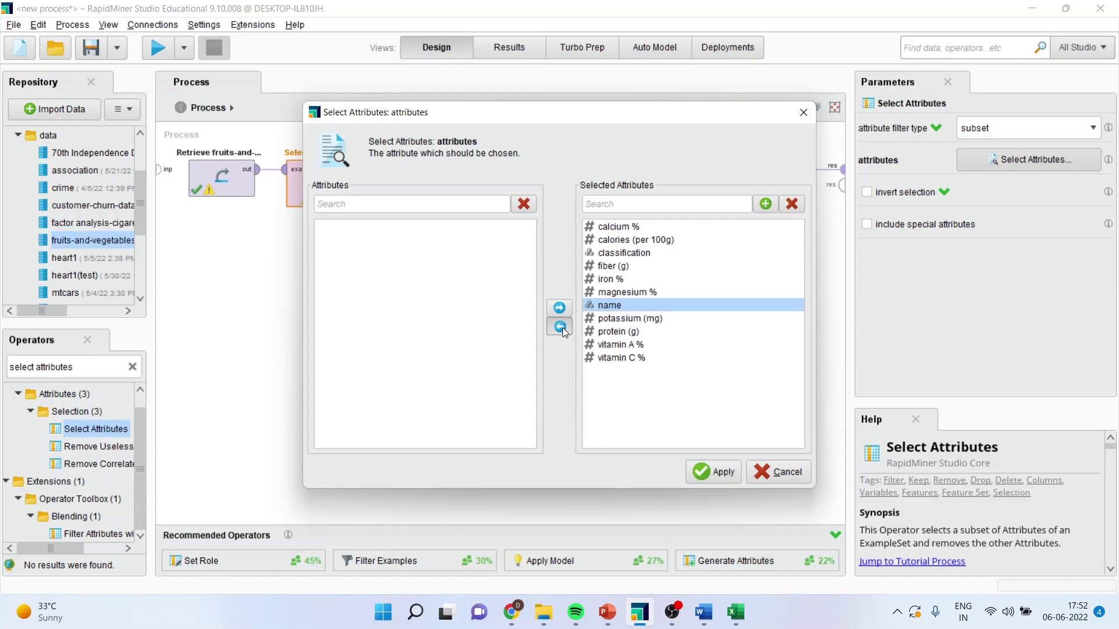
pyautogui.click(714, 472)
# Search for Set Role and place it after Select Attributes.
pyautogui.tripleClick(86, 368)
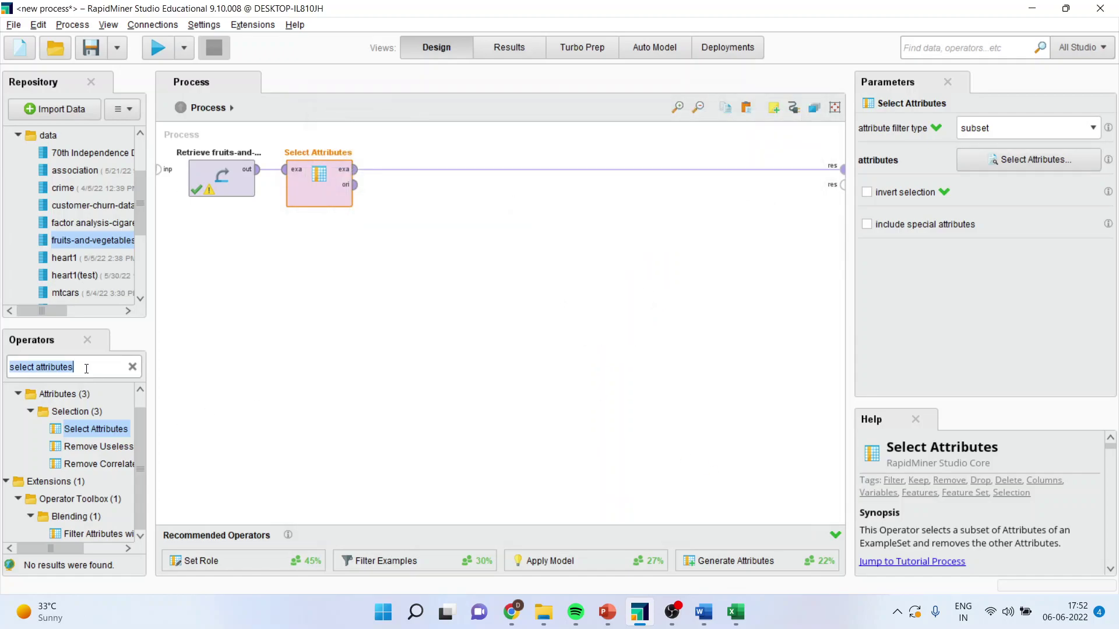
pyautogui.write('set')
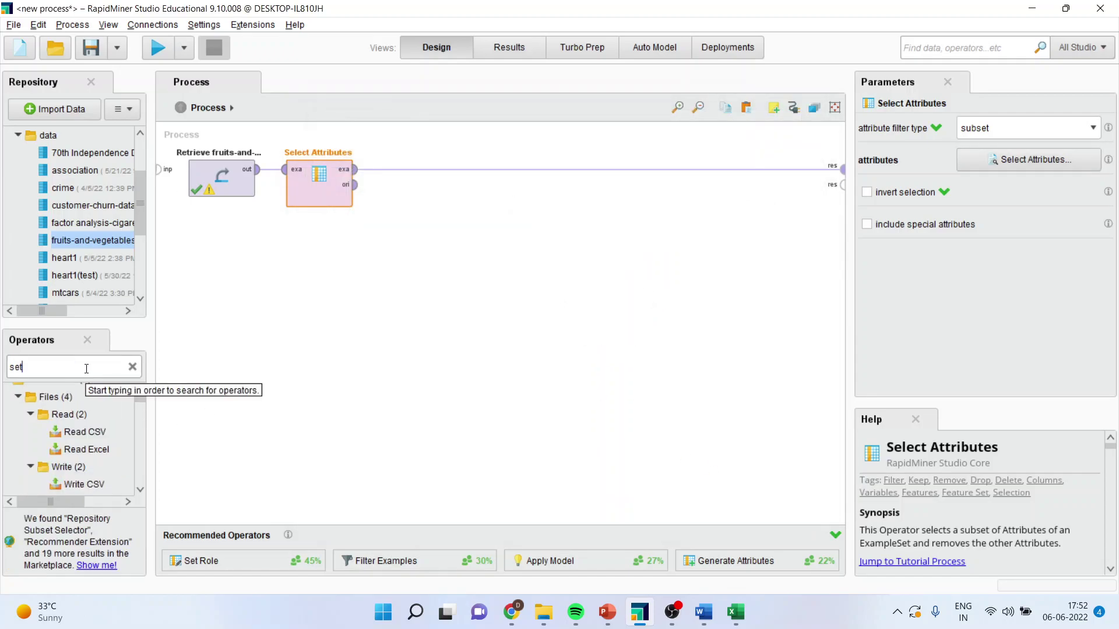
pyautogui.write(' role')
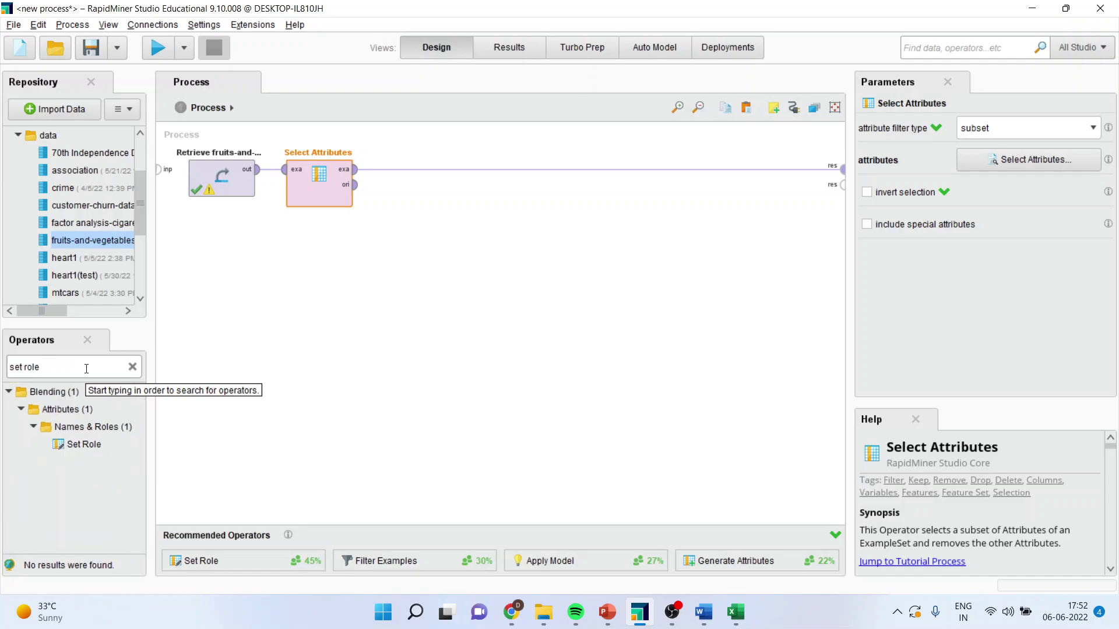
pyautogui.moveTo(84, 444); pyautogui.dragTo(405, 170)
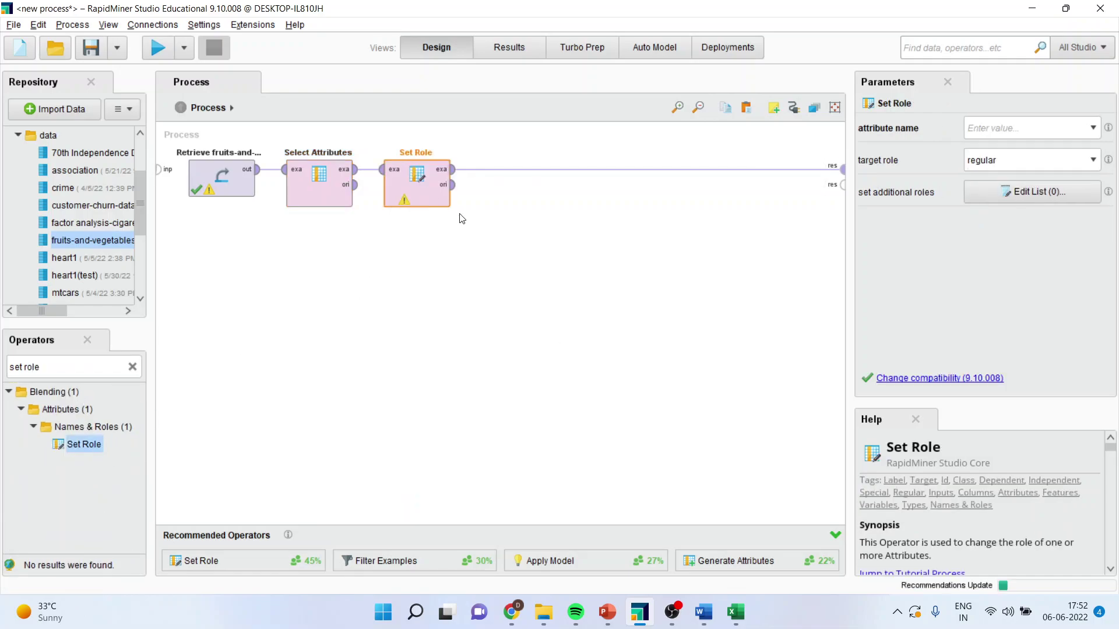
# Assign the label target role to the classification attribute.
pyautogui.click(1095, 126)
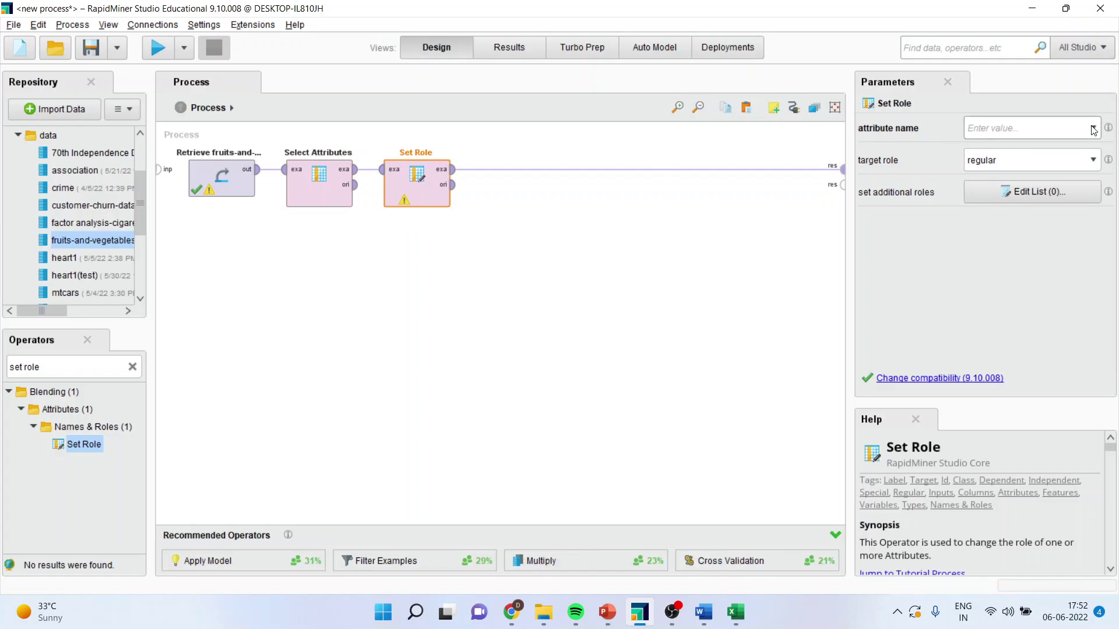
pyautogui.click(1095, 129)
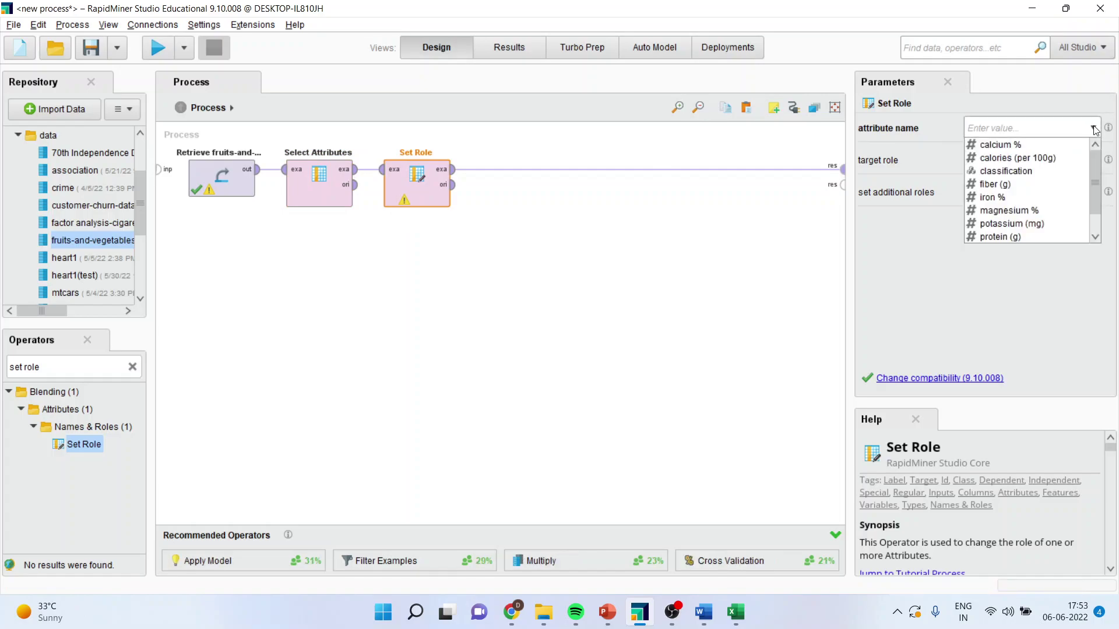
pyautogui.press('Down')
pyautogui.press('Return')
pyautogui.click(1090, 129)
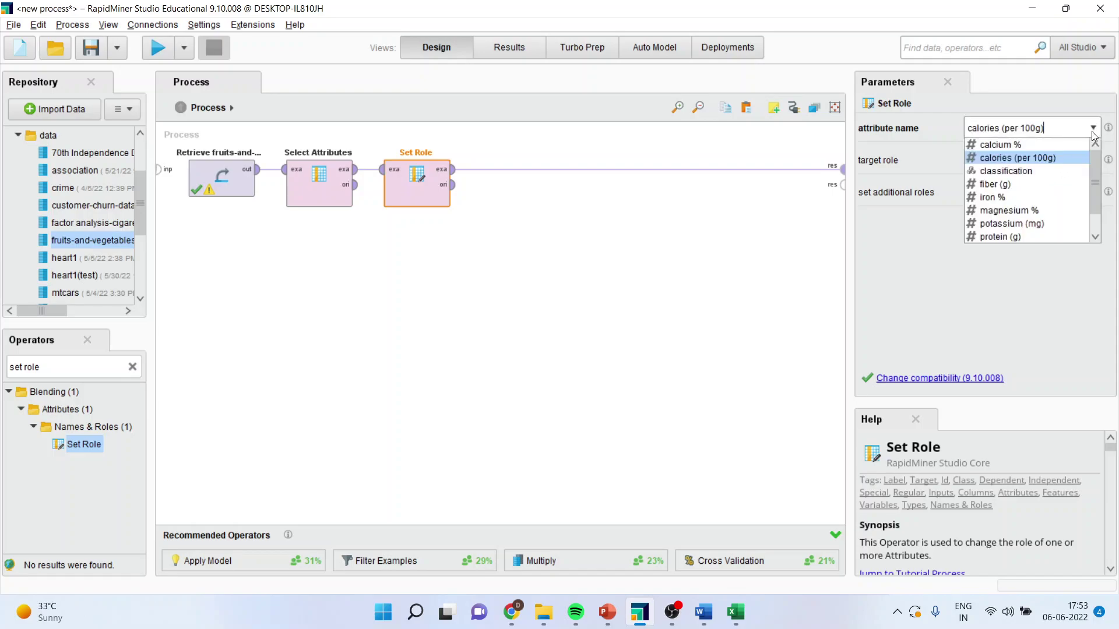
pyautogui.click(1065, 167)
pyautogui.click(1094, 161)
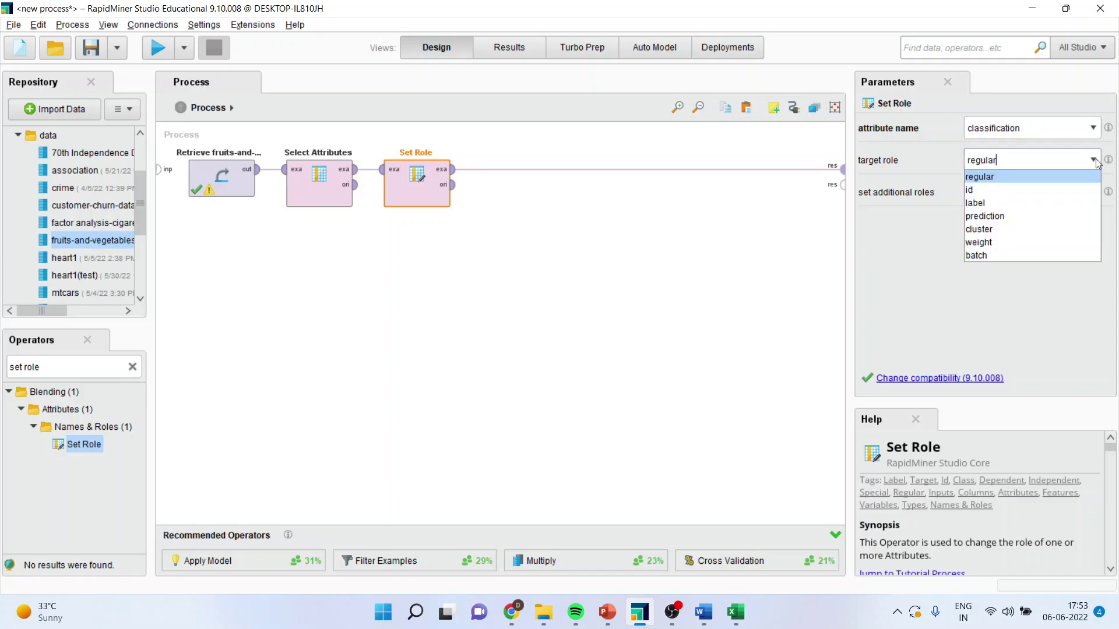
pyautogui.click(1006, 201)
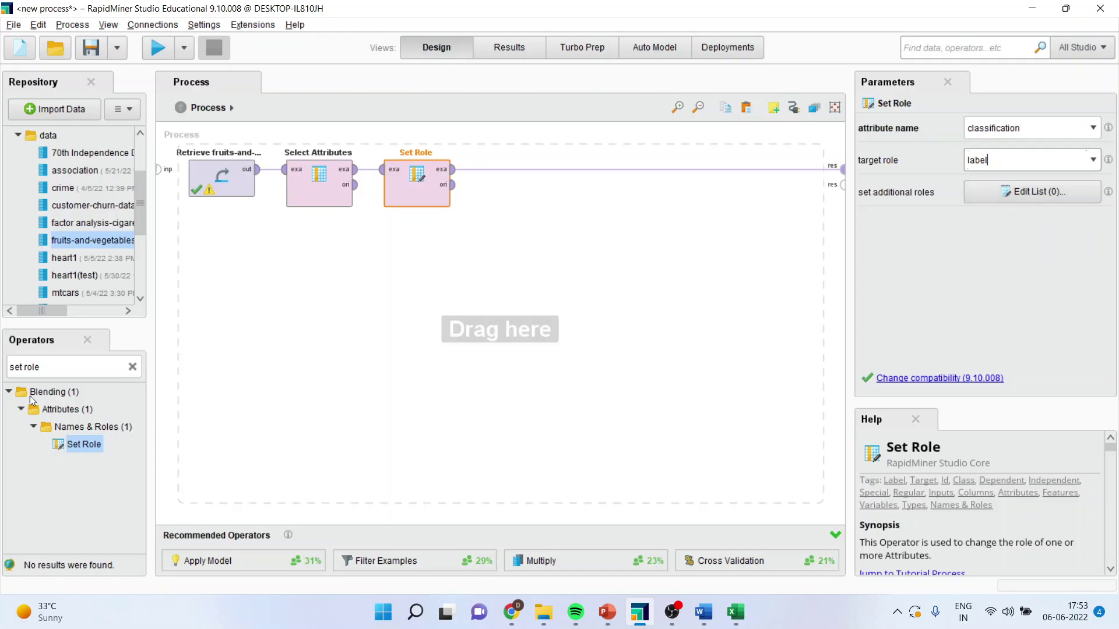
pyautogui.click(55, 367)
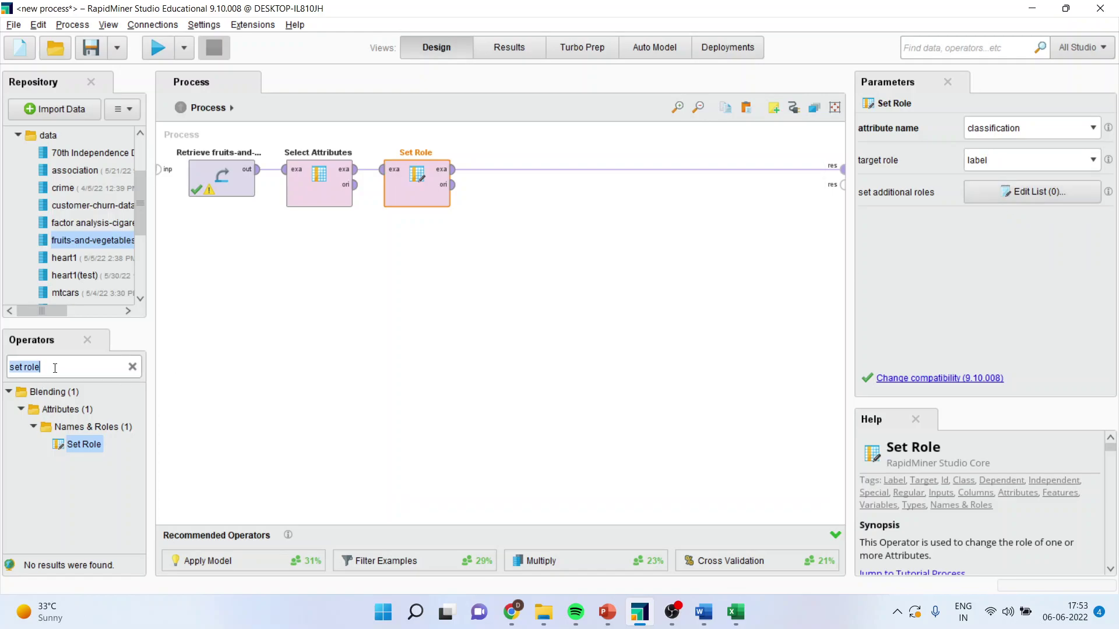
# Search 'decision', place a Decision Tree after Set Role, and run the process.
pyautogui.write('decision')
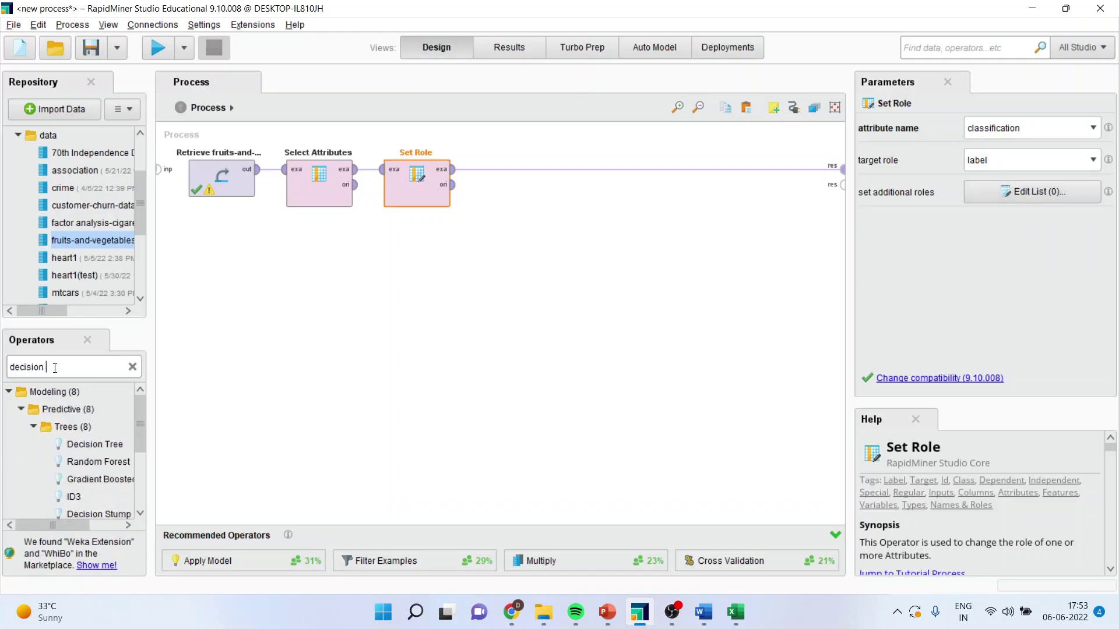
pyautogui.moveTo(93, 444); pyautogui.dragTo(538, 171)
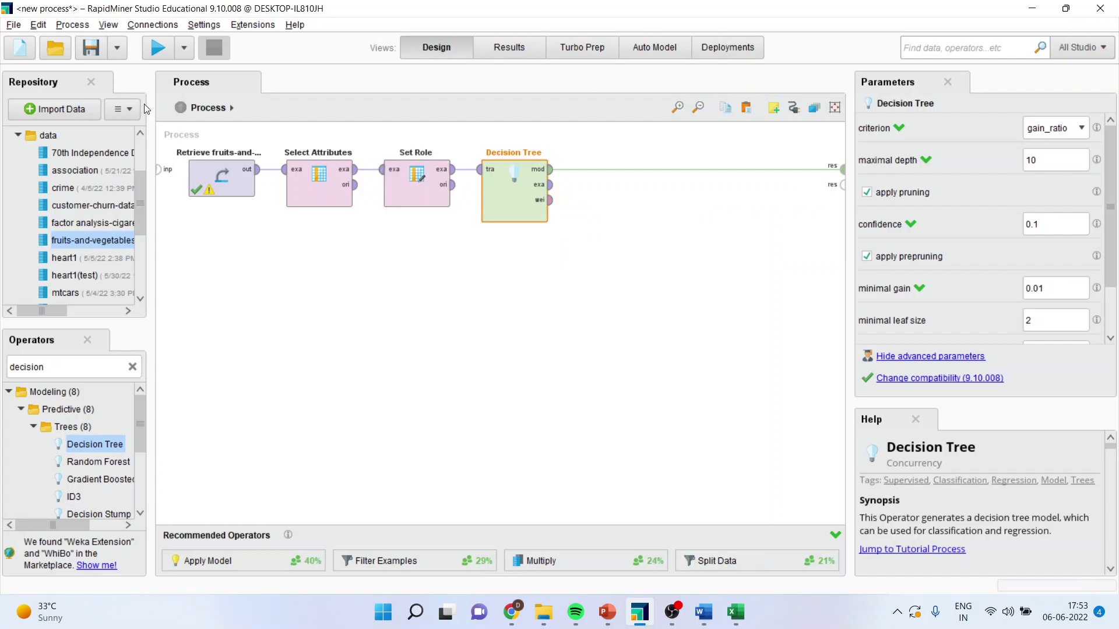
pyautogui.click(158, 49)
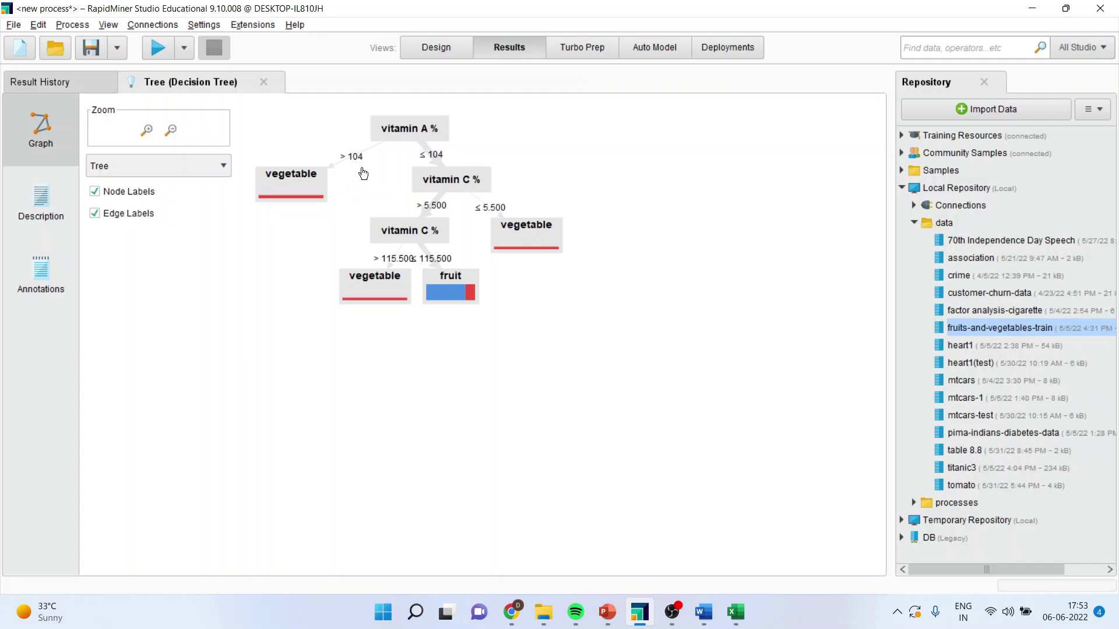
# Inspect the vitamin A % and vitamin C % nodes of the resulting tree.
pyautogui.moveTo(314, 201)
pyautogui.moveTo(485, 192)
# View the tree's text description, then try the Tree (Tight), Radial and Balloon graph layouts.
pyautogui.click(49, 216)
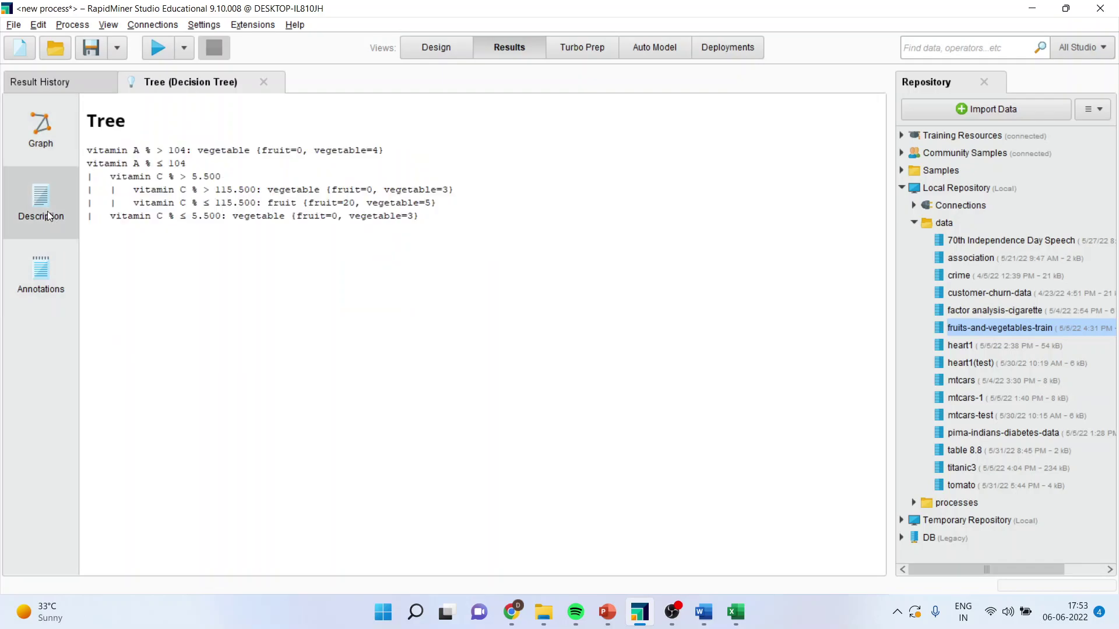
pyautogui.click(39, 133)
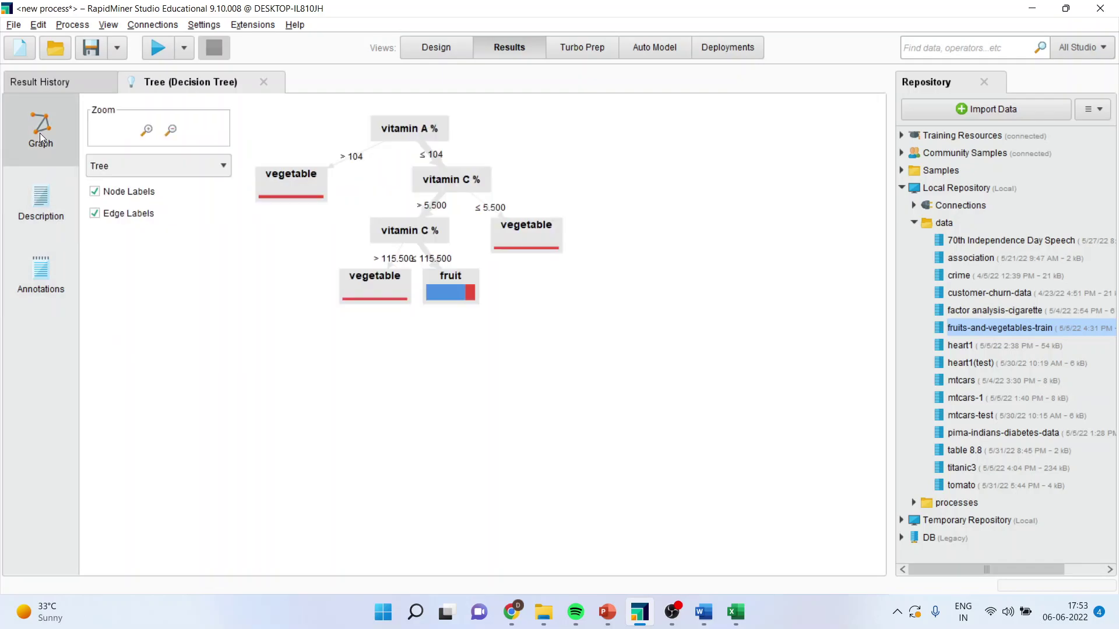
pyautogui.click(223, 169)
pyautogui.click(164, 195)
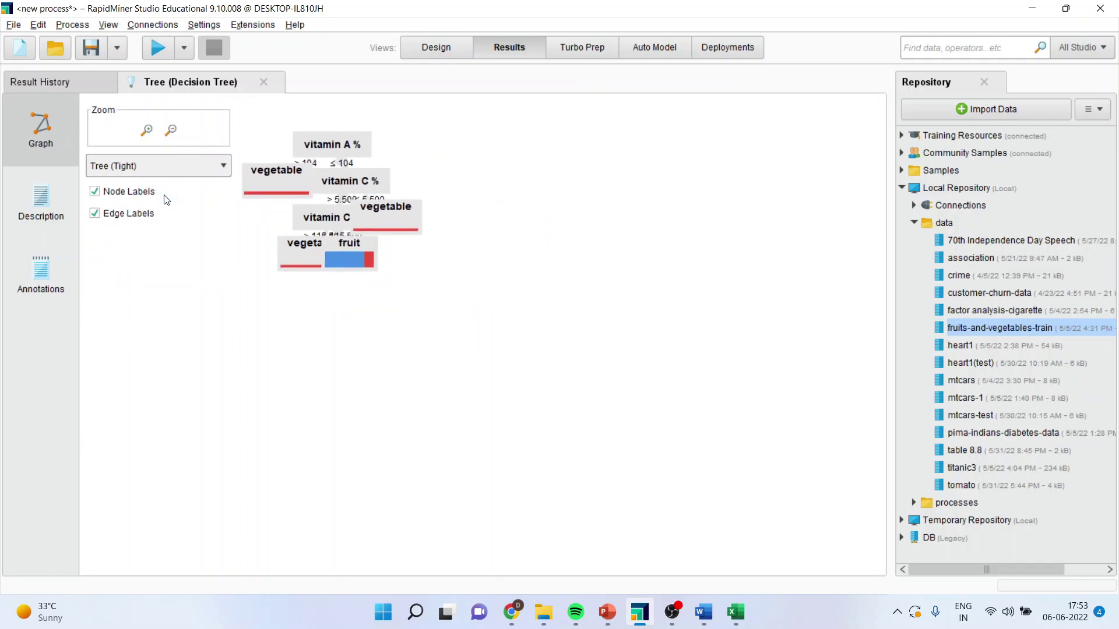
pyautogui.click(224, 165)
pyautogui.click(161, 209)
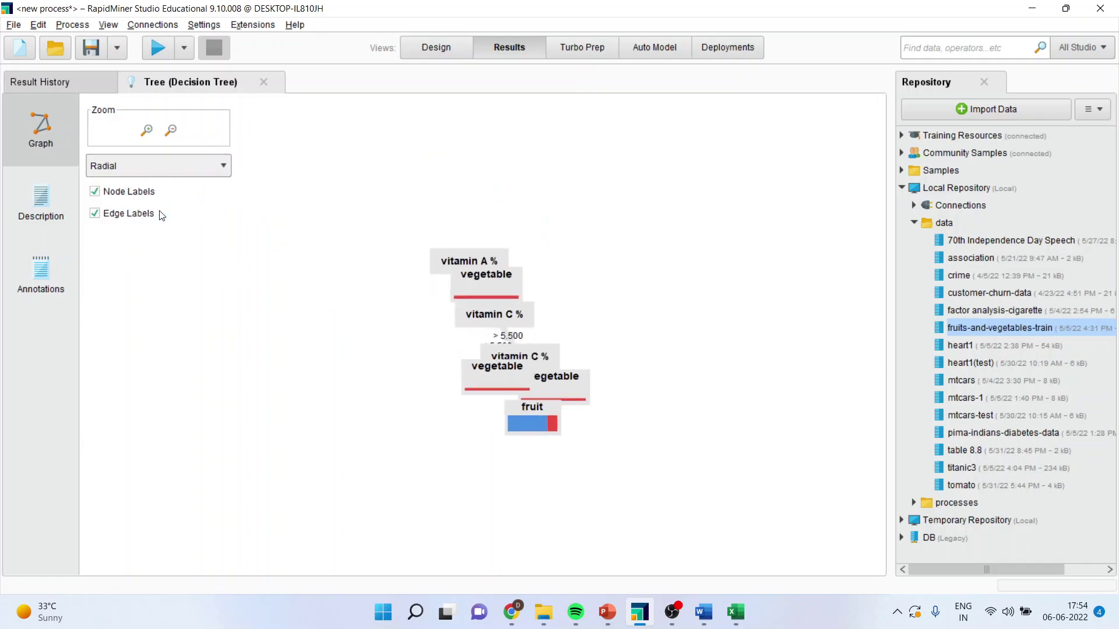
pyautogui.click(233, 165)
pyautogui.click(188, 211)
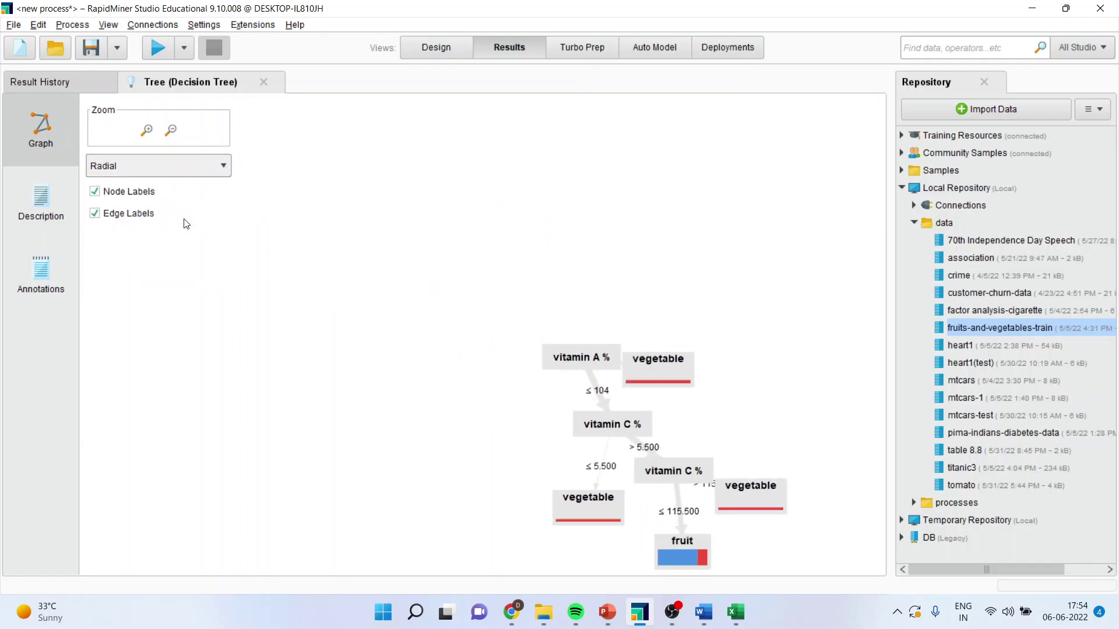
# Try the ISOM and Circle layouts, restore the Tree layout, and return to Design view.
pyautogui.click(223, 165)
pyautogui.click(184, 233)
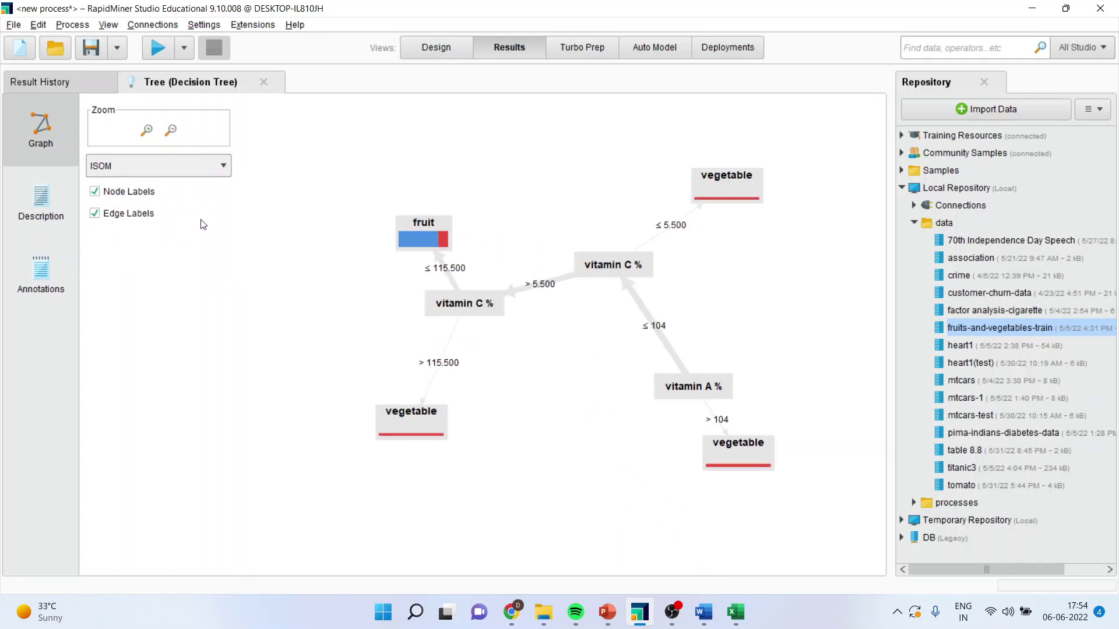
pyautogui.click(226, 165)
pyautogui.click(151, 272)
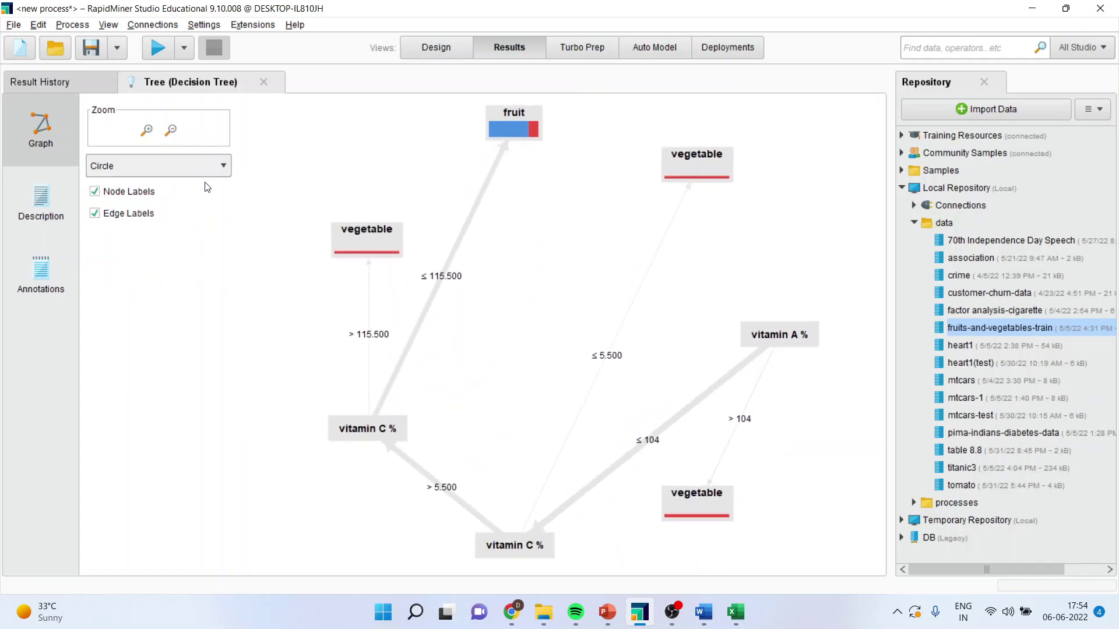
pyautogui.click(224, 163)
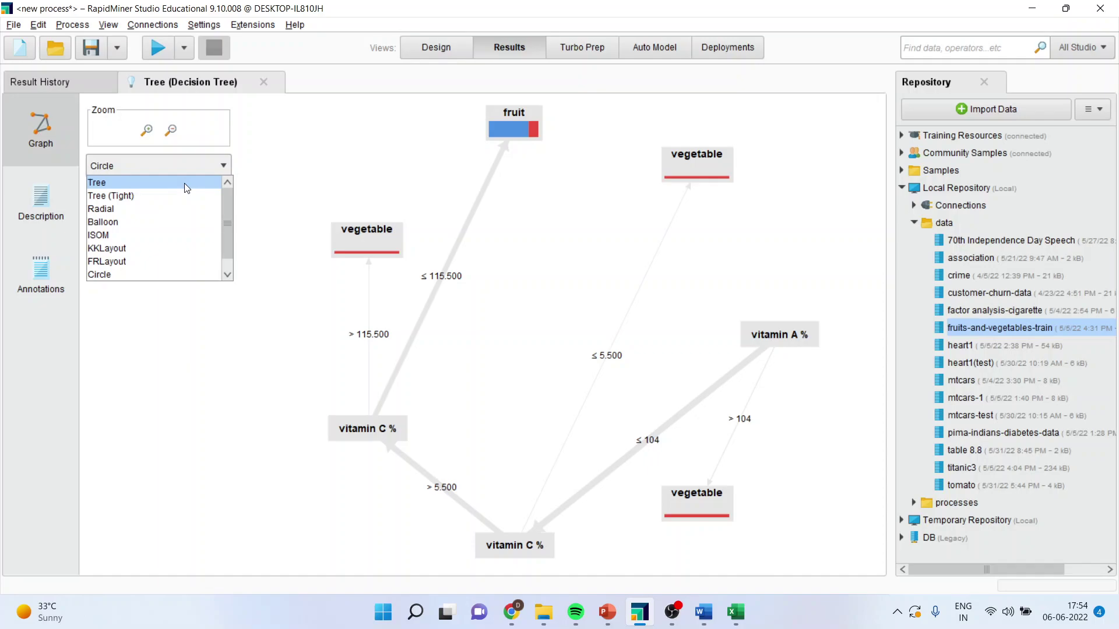
pyautogui.click(186, 184)
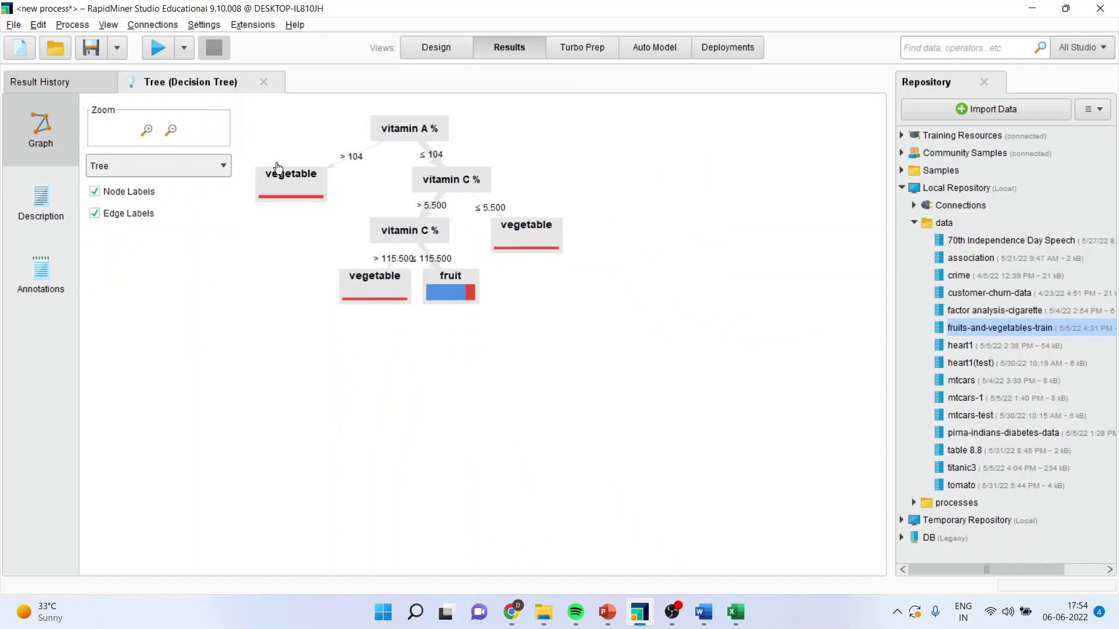
pyautogui.click(437, 50)
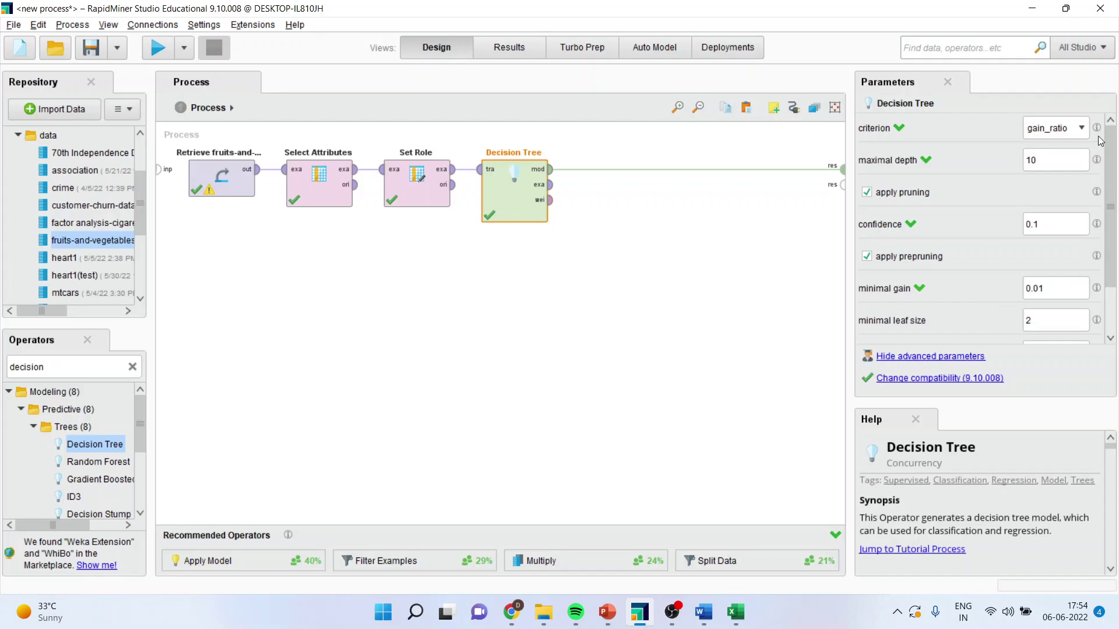
# Change the Decision Tree criterion to gini_index and rerun the process.
pyautogui.click(1082, 128)
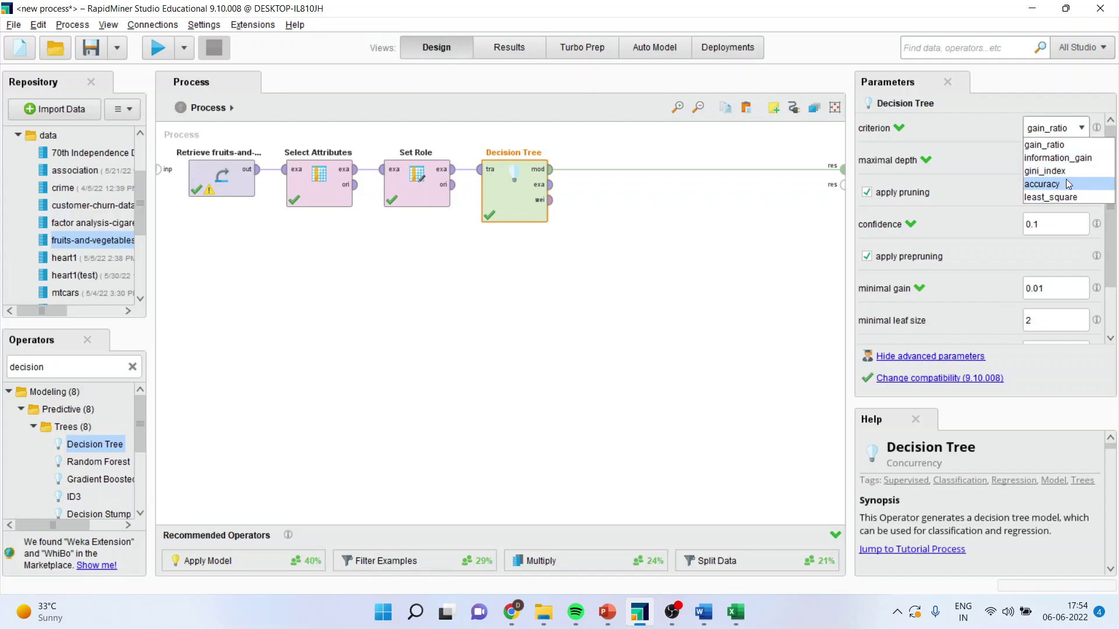
pyautogui.click(1048, 171)
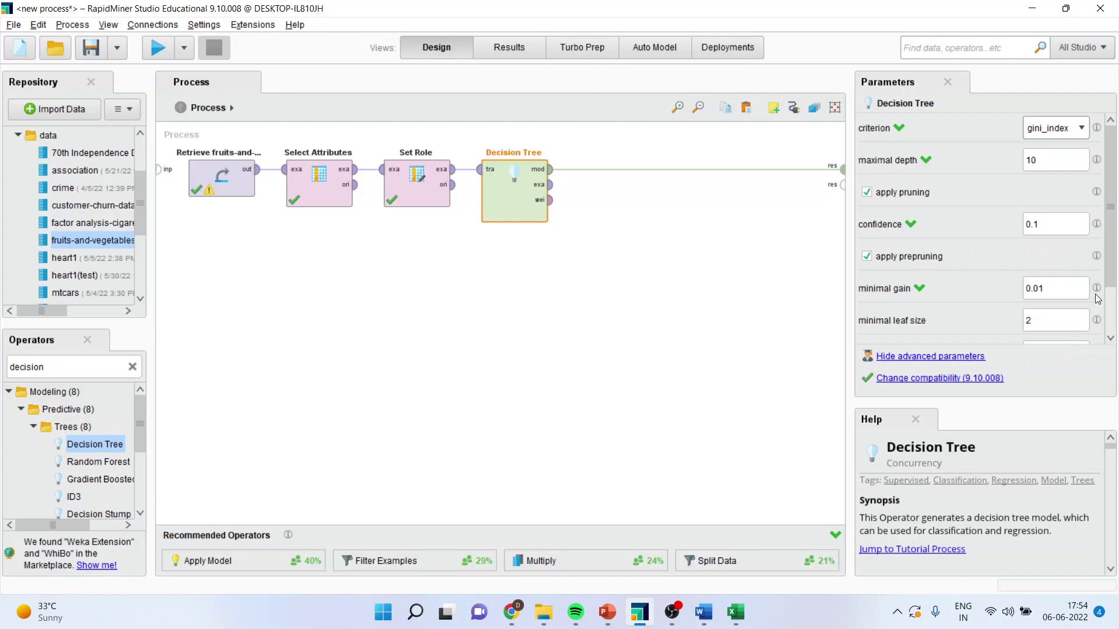
pyautogui.scroll(-3, 1048, 314)
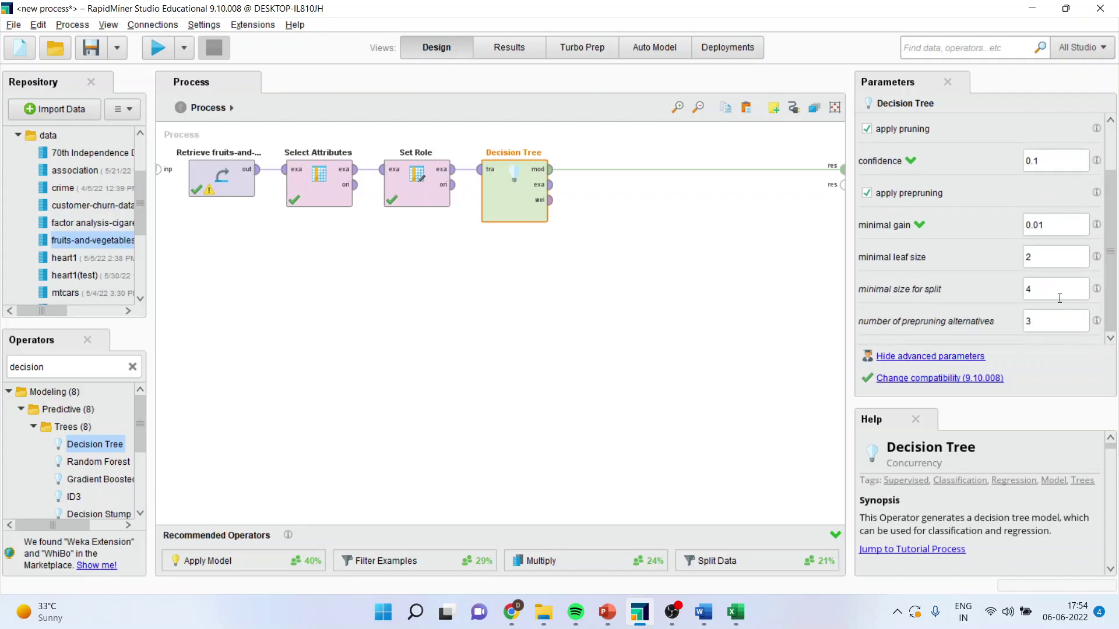
pyautogui.click(156, 50)
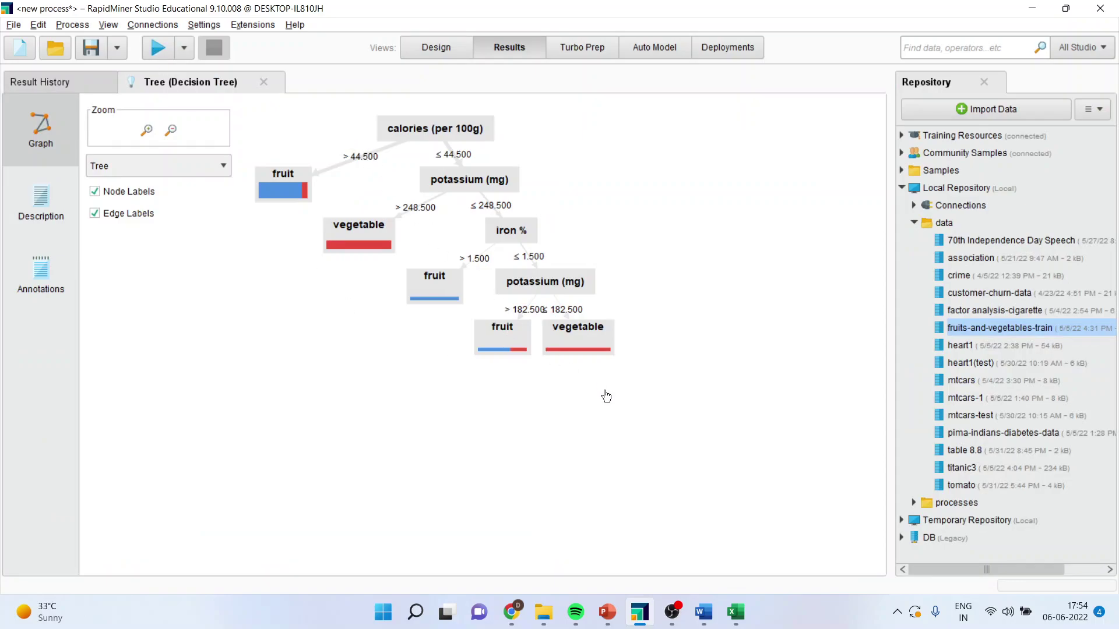
pyautogui.click(607, 612)
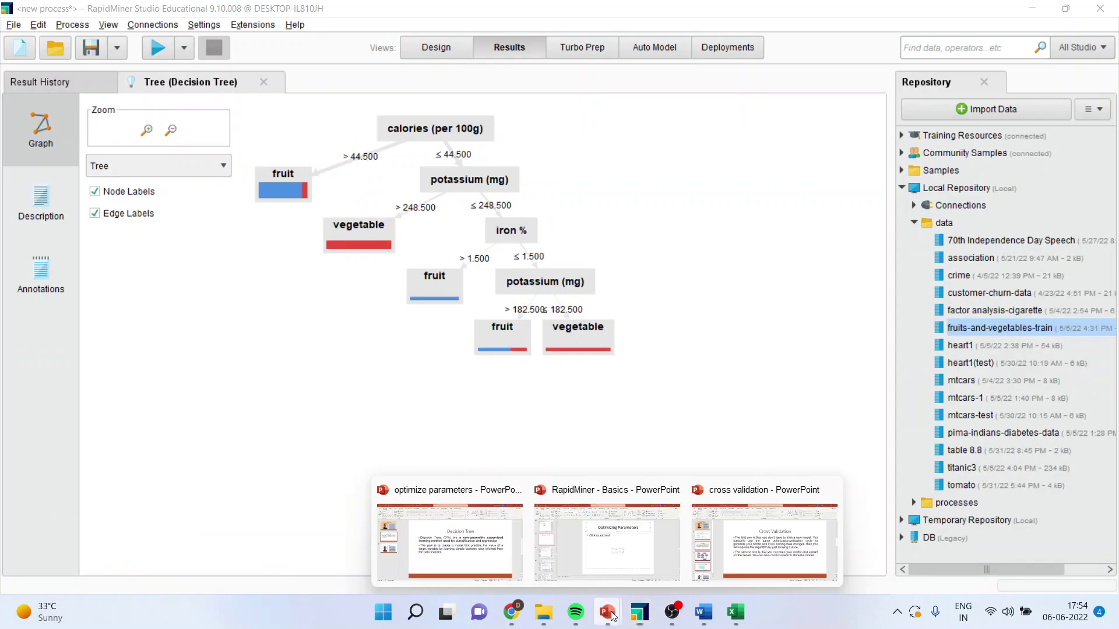
# Show slide 3, the Thank You slide, of the optimize parameters presentation.
pyautogui.click(483, 566)
pyautogui.click(117, 345)
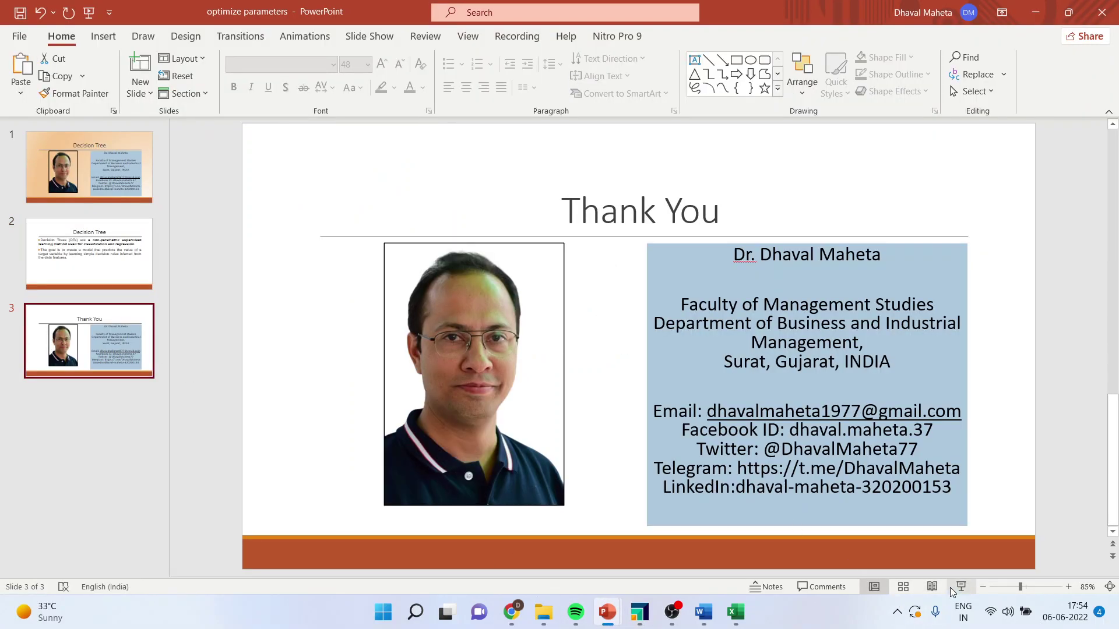